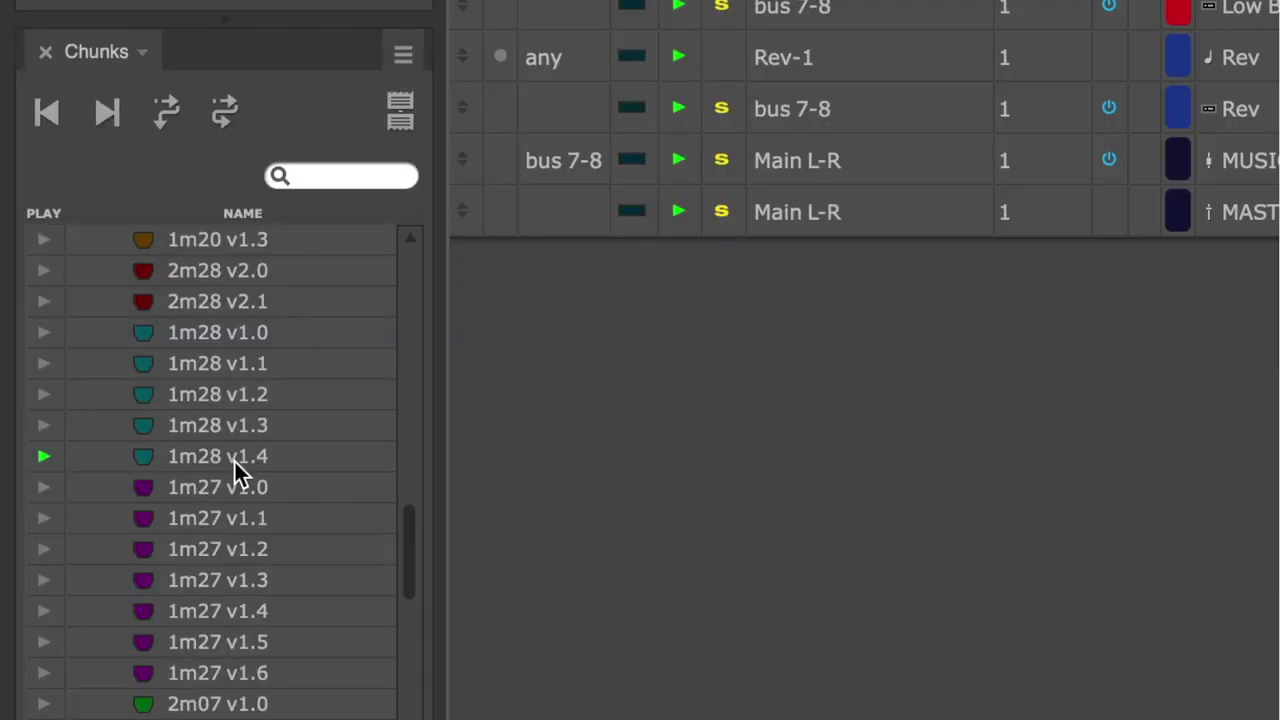
- Duplicate the 1m28 v1.4 sequence in the Chunks panel and rename the copy 1m28 v1.5
{"action": "right_click", "coordinate": [67, 556]}
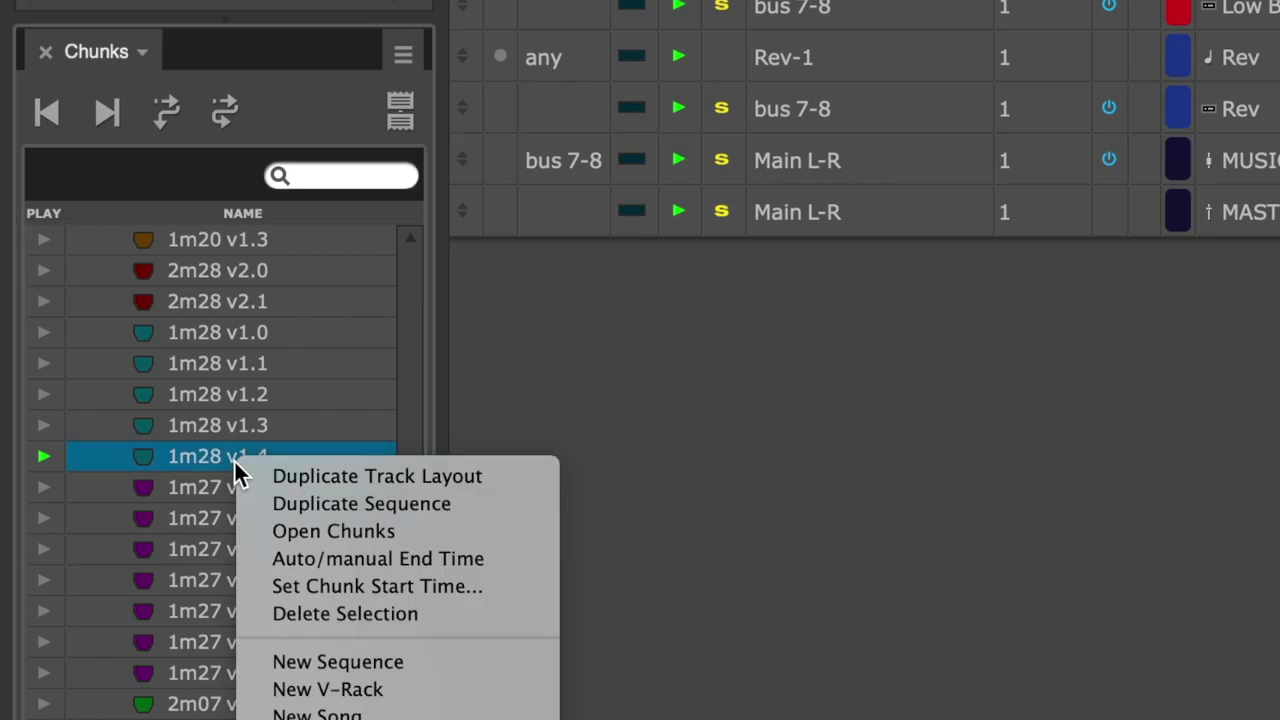
{"action": "left_click", "coordinate": [412, 503]}
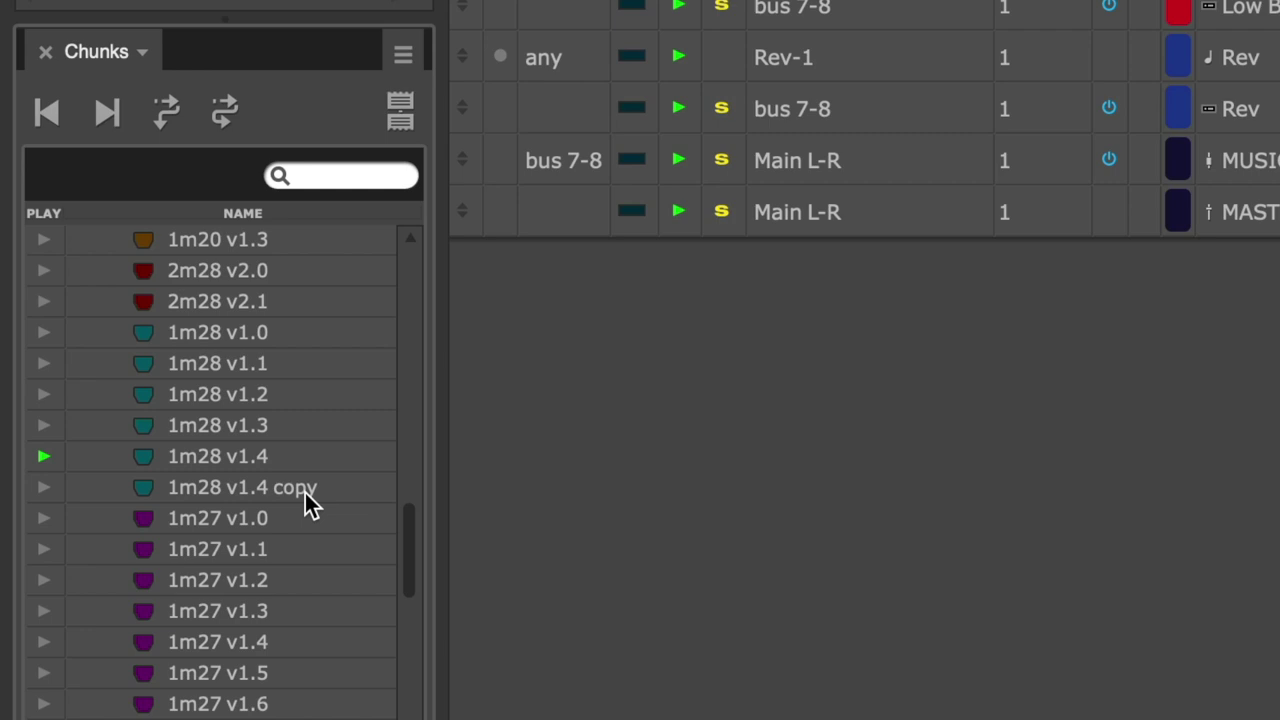
{"action": "double_click", "coordinate": [305, 493]}
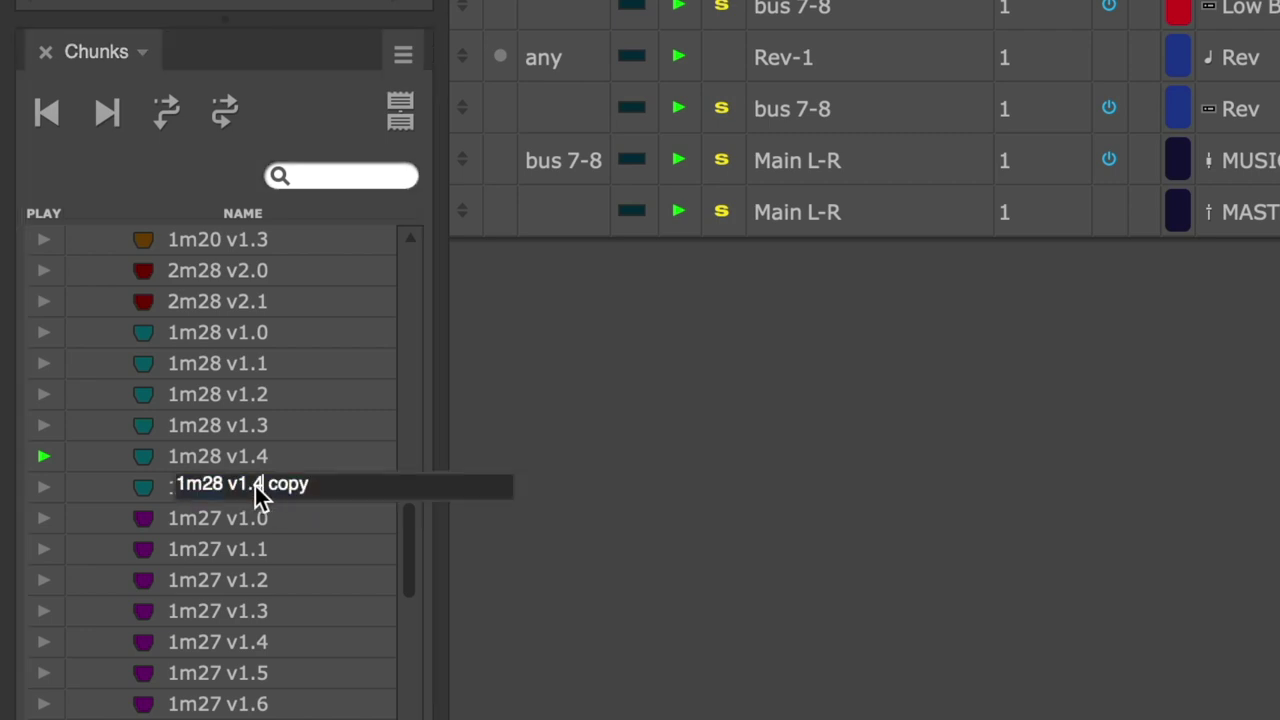
{"action": "left_click_drag", "start_coordinate": [255, 486], "coordinate": [376, 488]}
{"action": "type", "text": "5"}
{"action": "key", "text": "Return"}
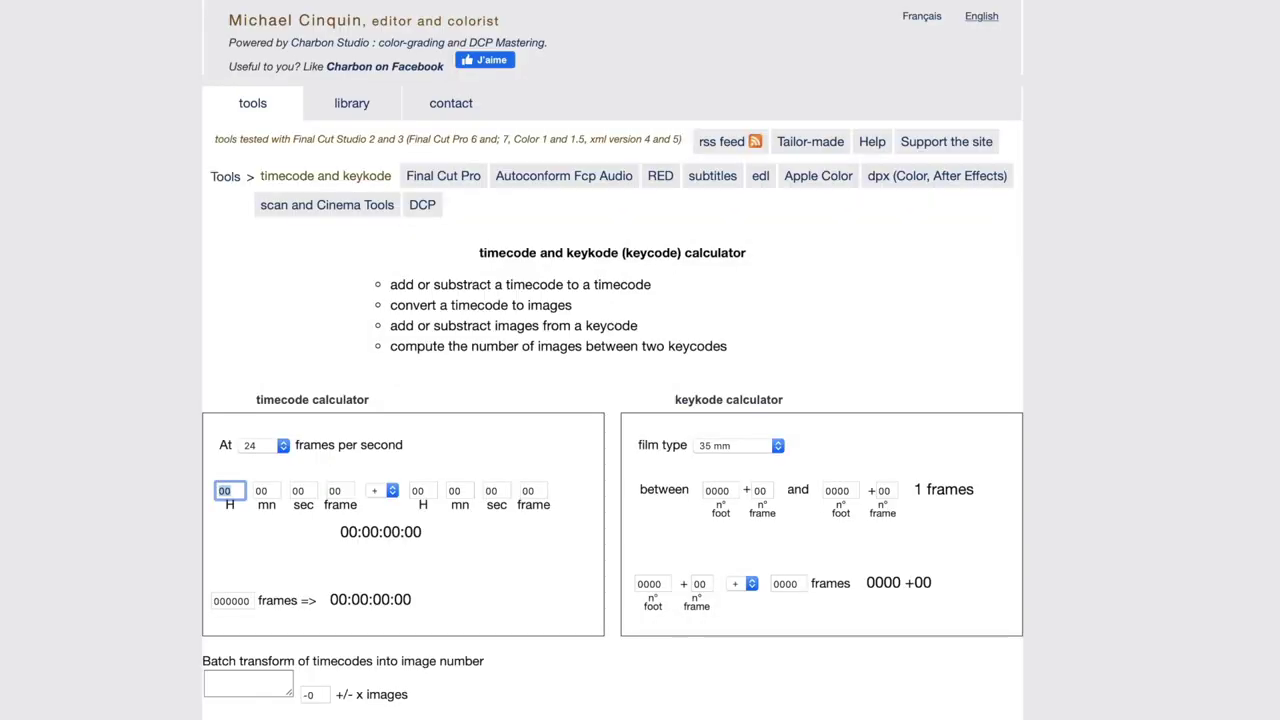
- Set the calculator to 23.98 fps and enter 01:50:48:08 as the first timecode
{"action": "key", "text": "Return"}
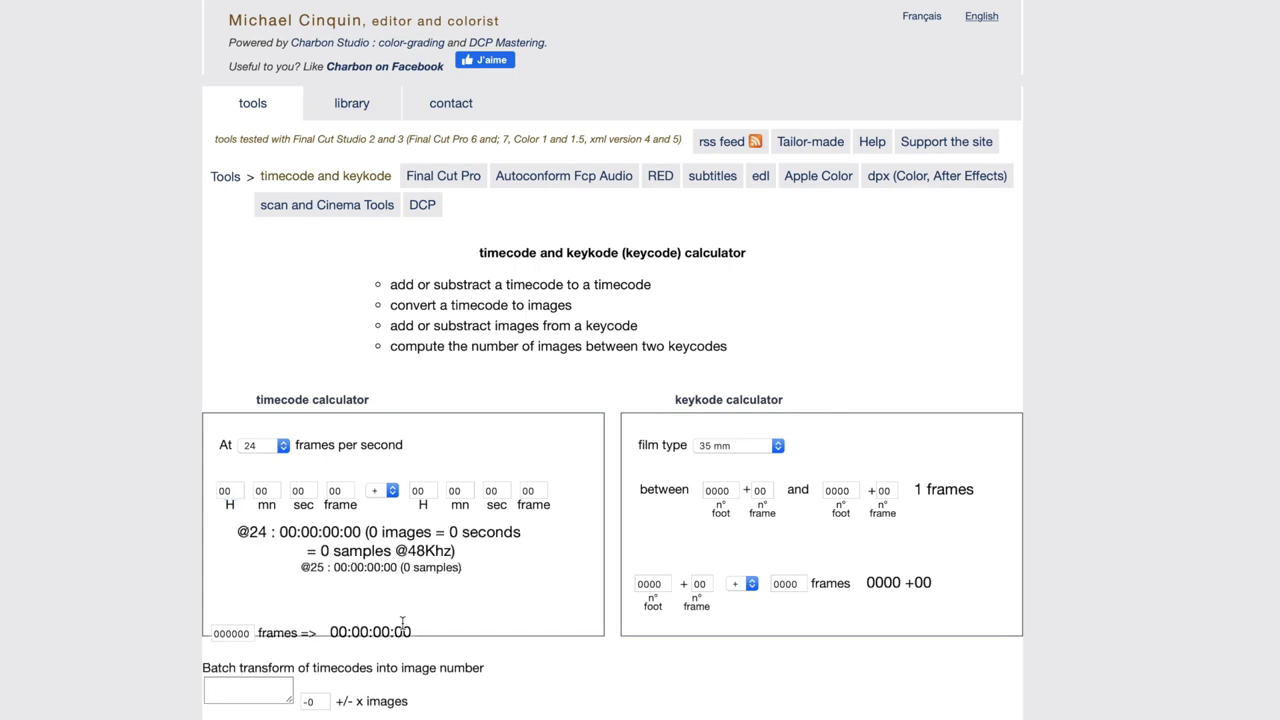
{"action": "left_click", "coordinate": [282, 447]}
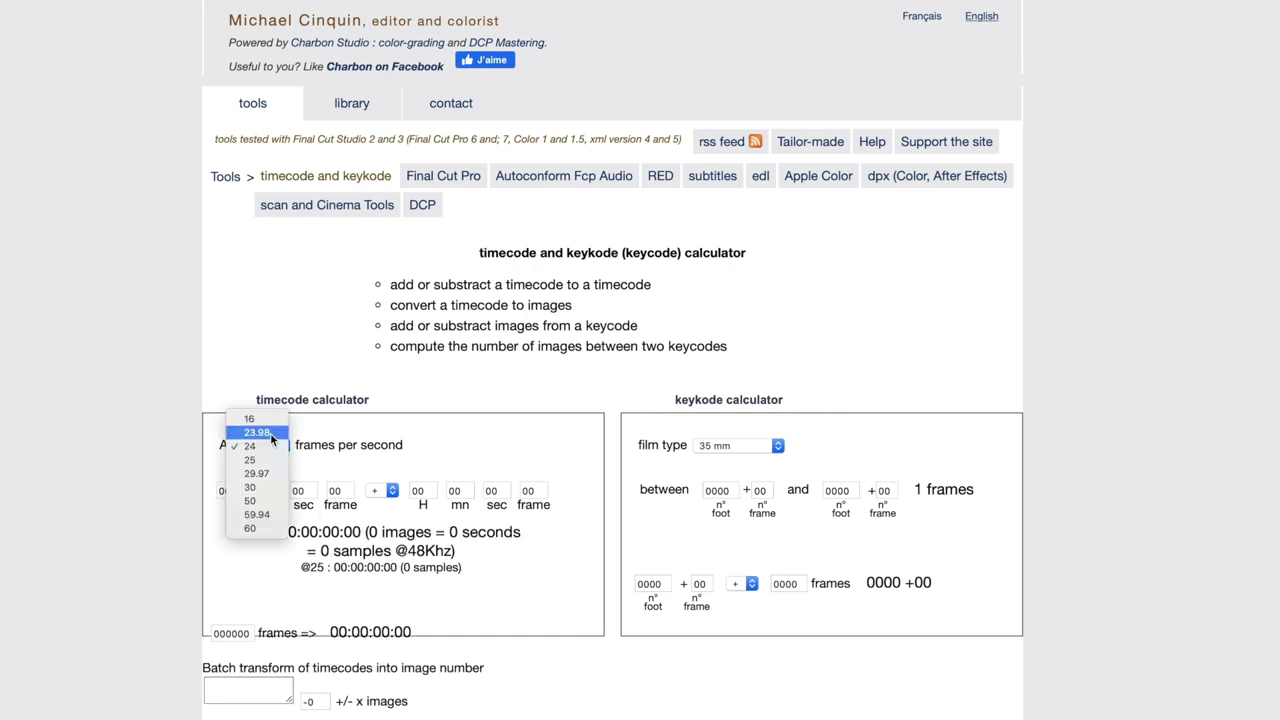
{"action": "left_click", "coordinate": [270, 433]}
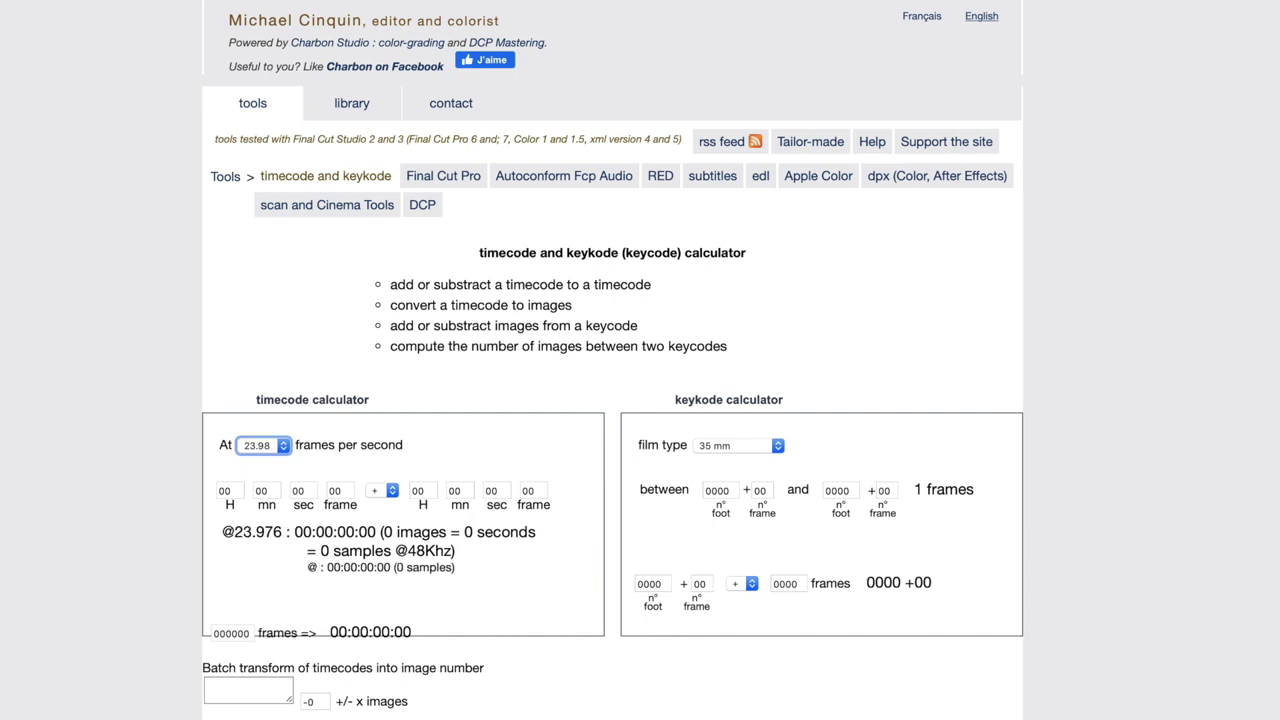
{"action": "key", "text": "Tab"}
{"action": "type", "text": "1"}
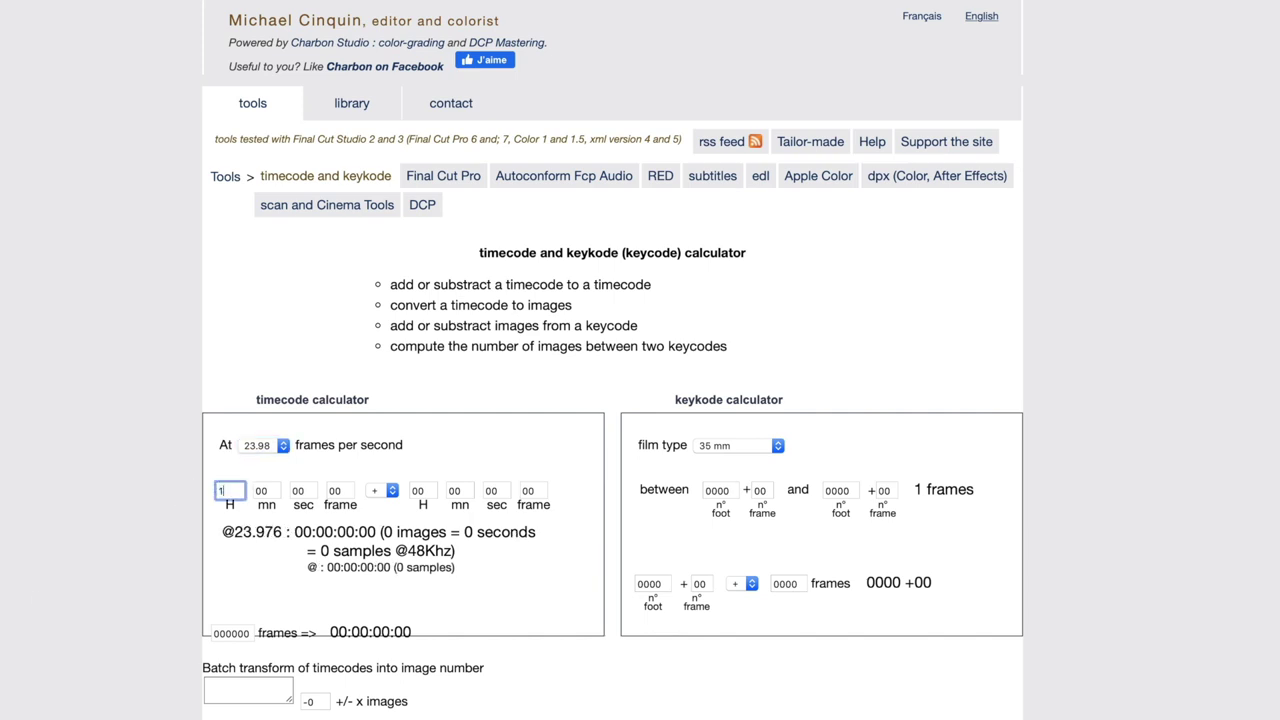
{"action": "key", "text": "Tab"}
{"action": "type", "text": "50"}
{"action": "key", "text": "Tab"}
{"action": "type", "text": "48"}
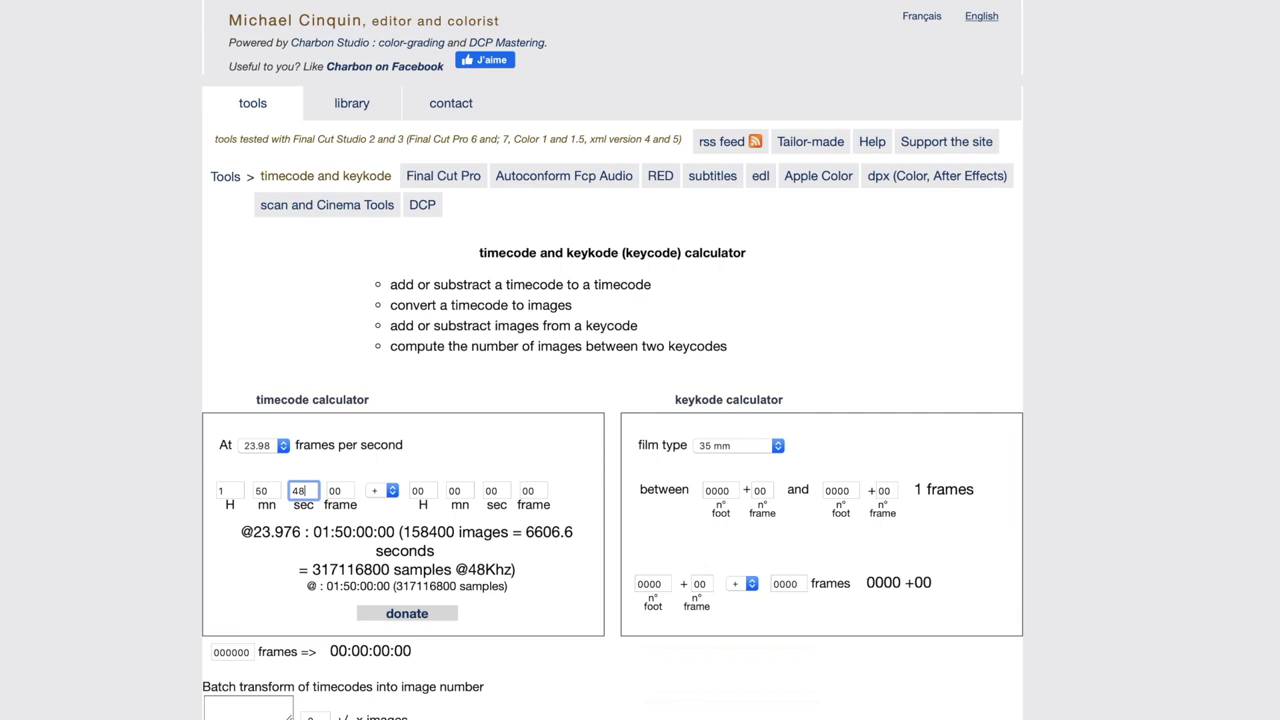
{"action": "key", "text": "Tab"}
{"action": "type", "text": "08"}
- Add 00:01:33:07 as the second timecode, giving 01:52:21:15
{"action": "key", "text": "Tab"}
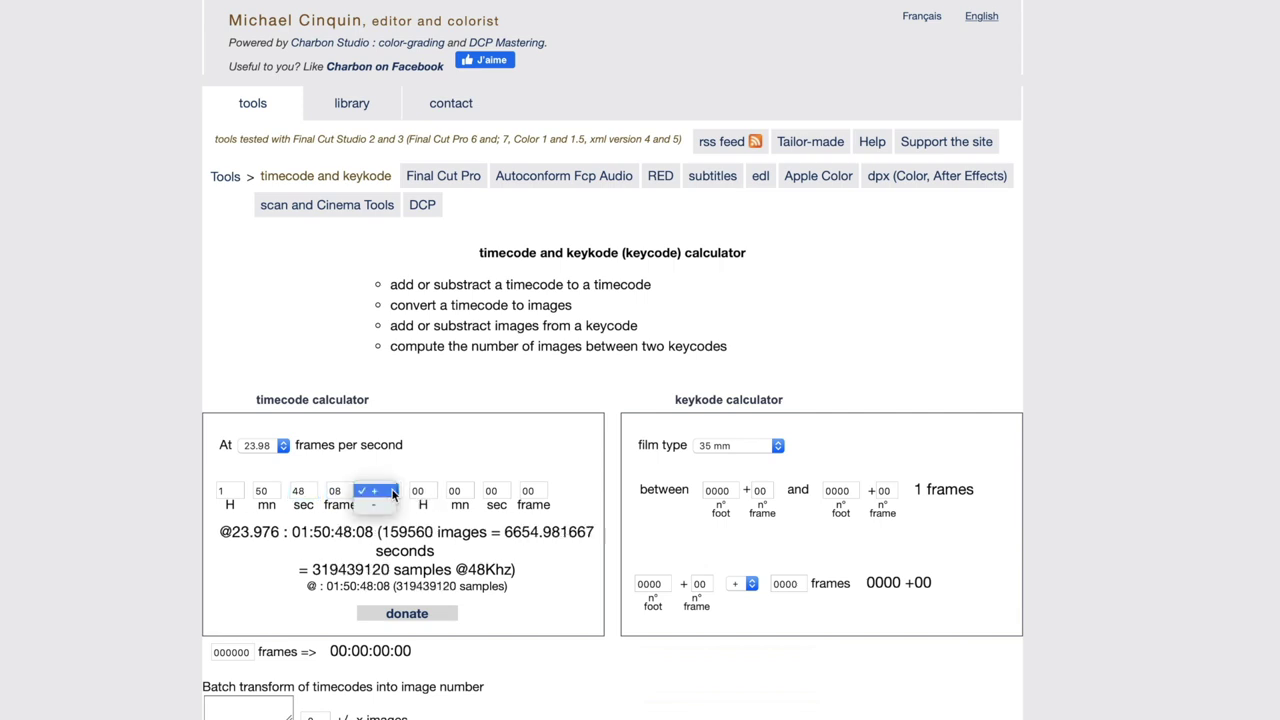
{"action": "key", "text": "Tab"}
{"action": "type", "text": "1"}
{"action": "key", "text": "Tab"}
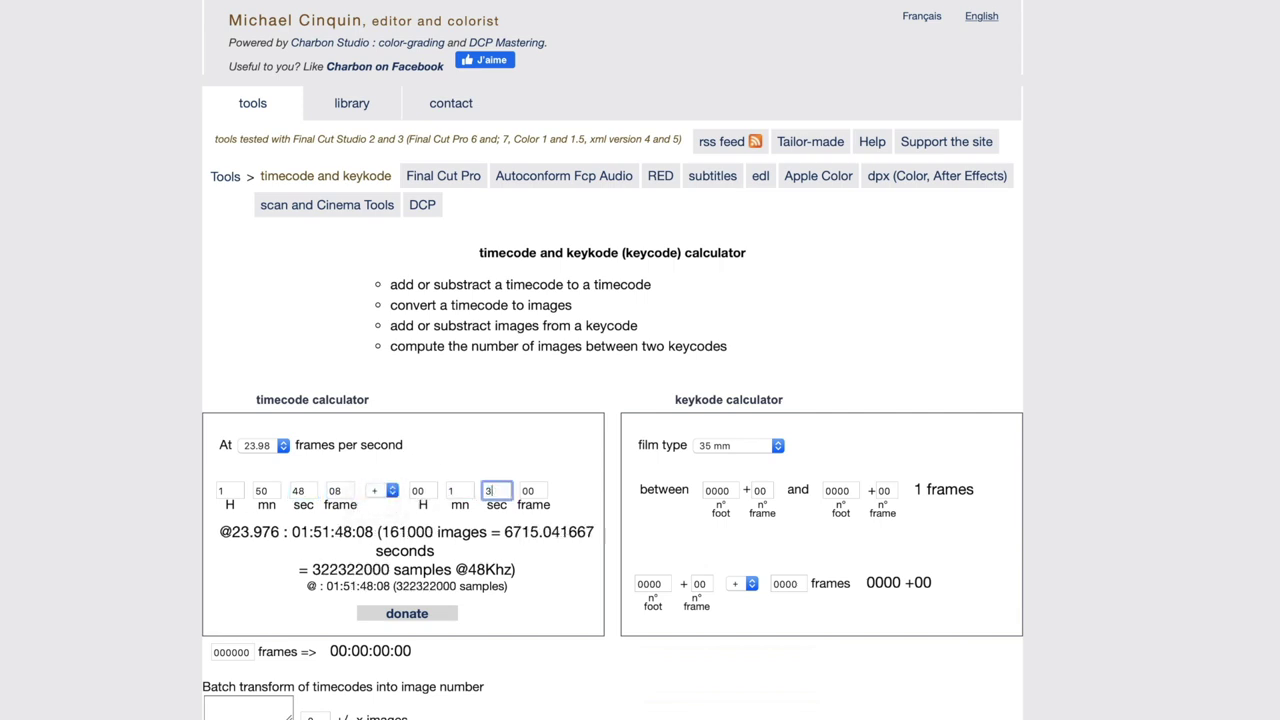
{"action": "type", "text": "33"}
{"action": "key", "text": "Tab"}
{"action": "type", "text": "7"}
{"action": "key", "text": "Tab"}
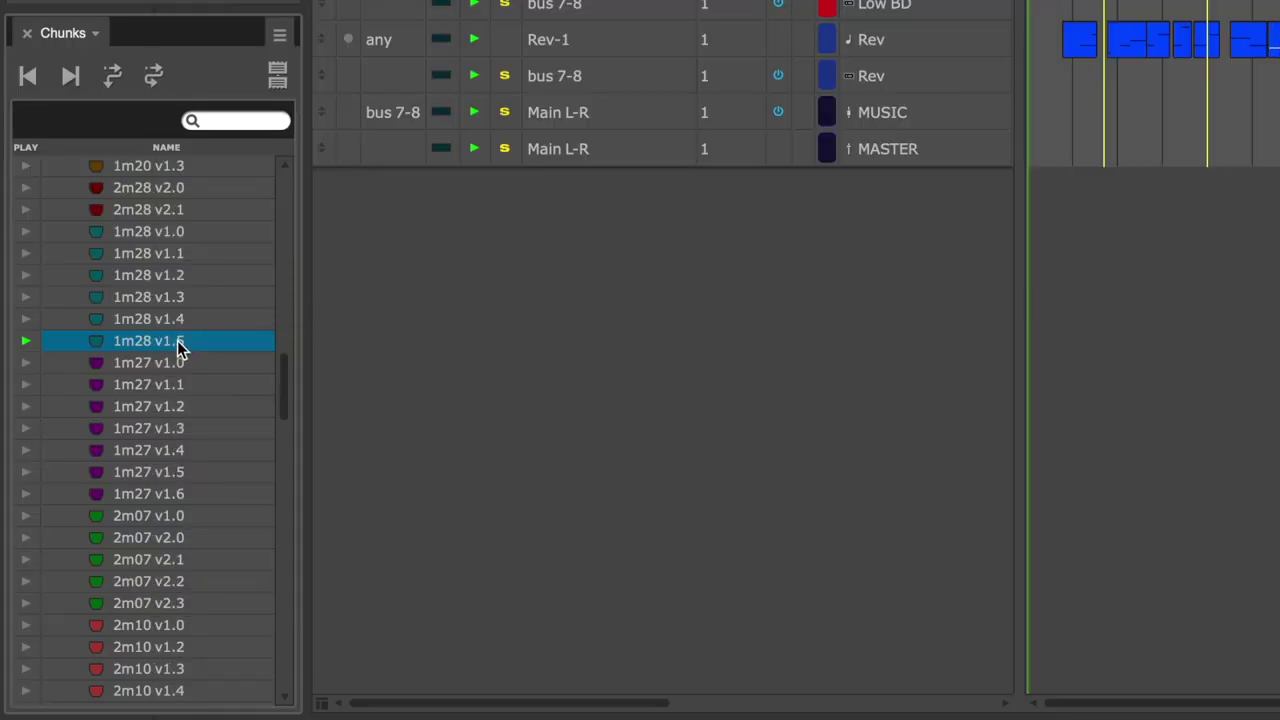
- Set the 1m28 v1.5 chunk's start time to 1:52:21:15 with Set Chunk Start Time
{"action": "right_click", "coordinate": [168, 347]}
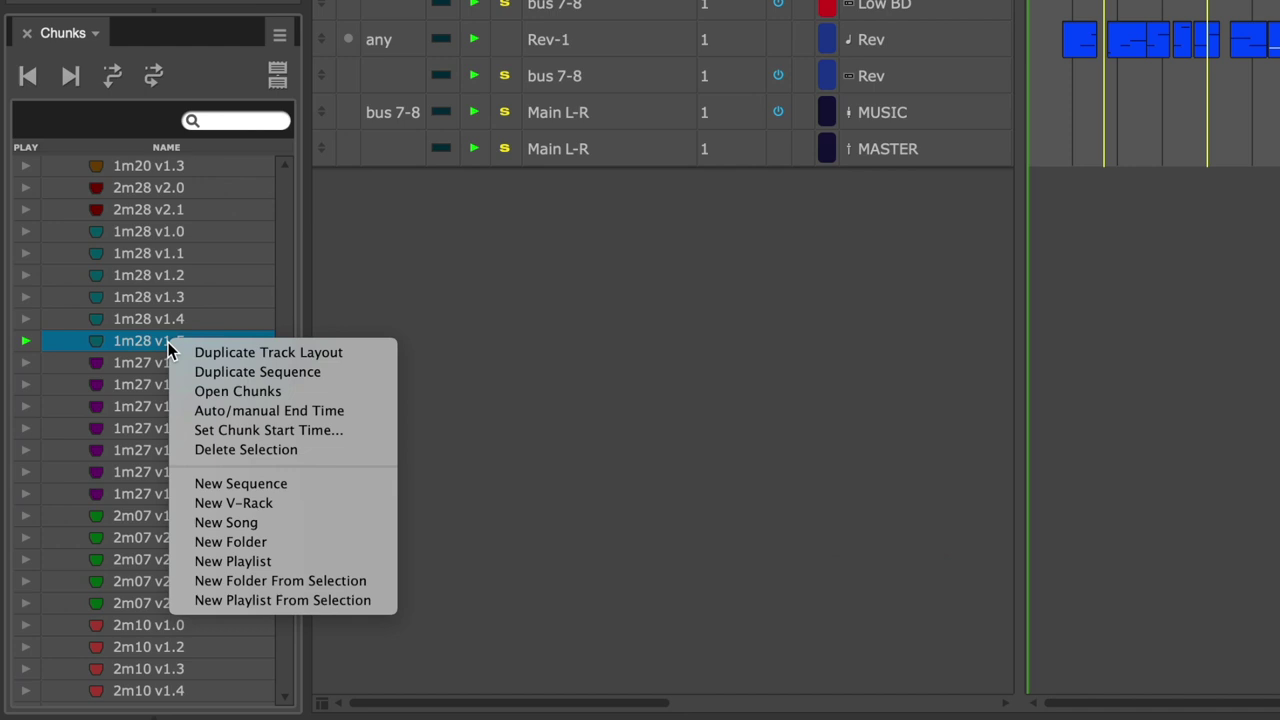
{"action": "left_click", "coordinate": [249, 430]}
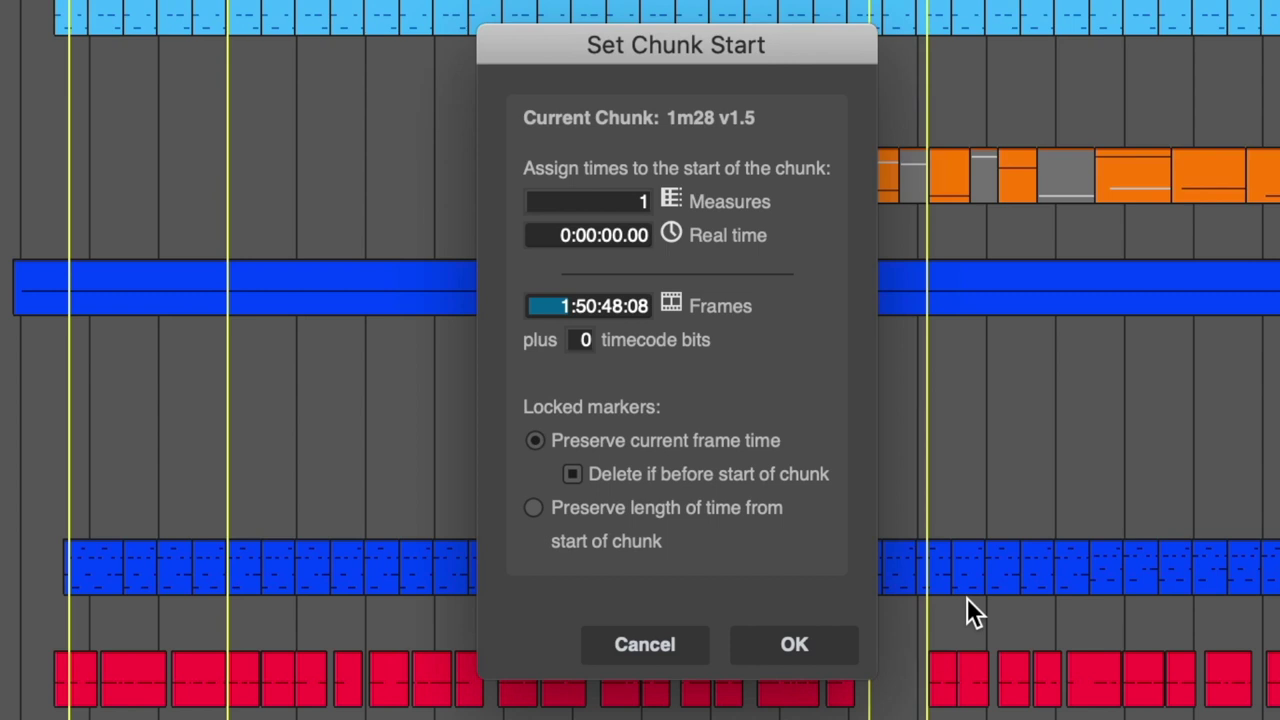
{"action": "type", "text": "1:52:21:"}
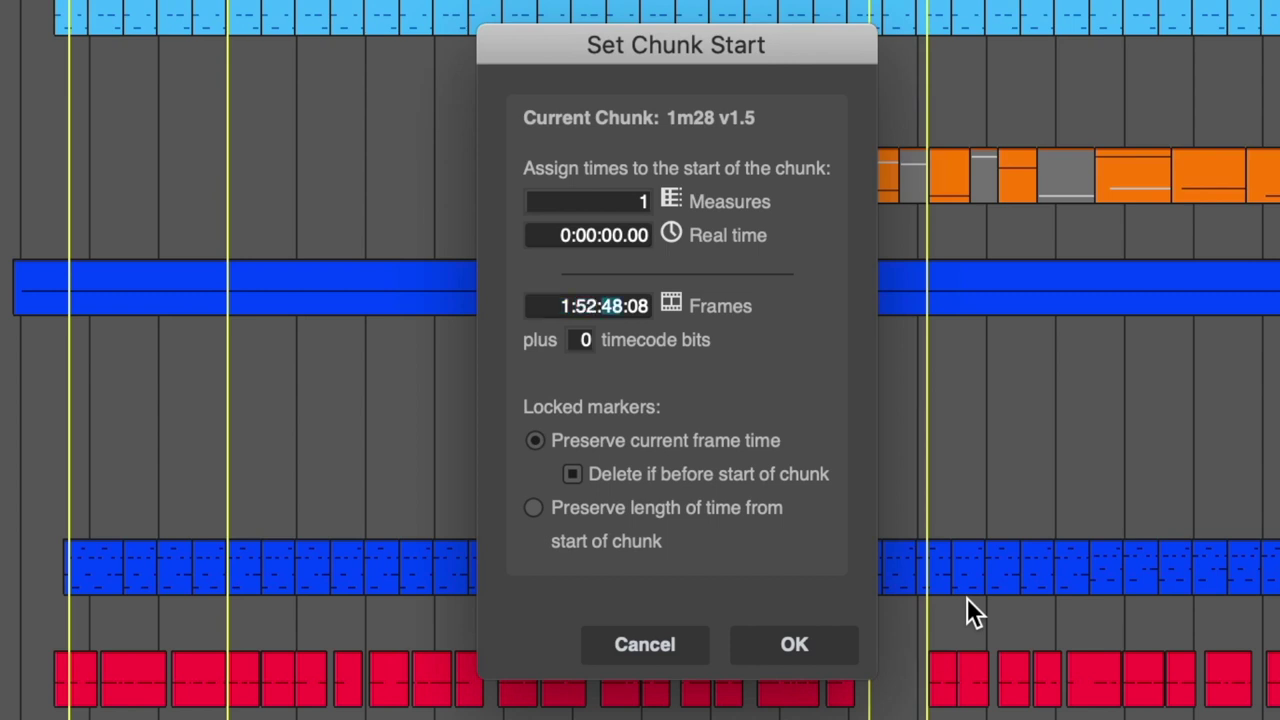
{"action": "type", "text": "15"}
{"action": "key", "text": "Return"}
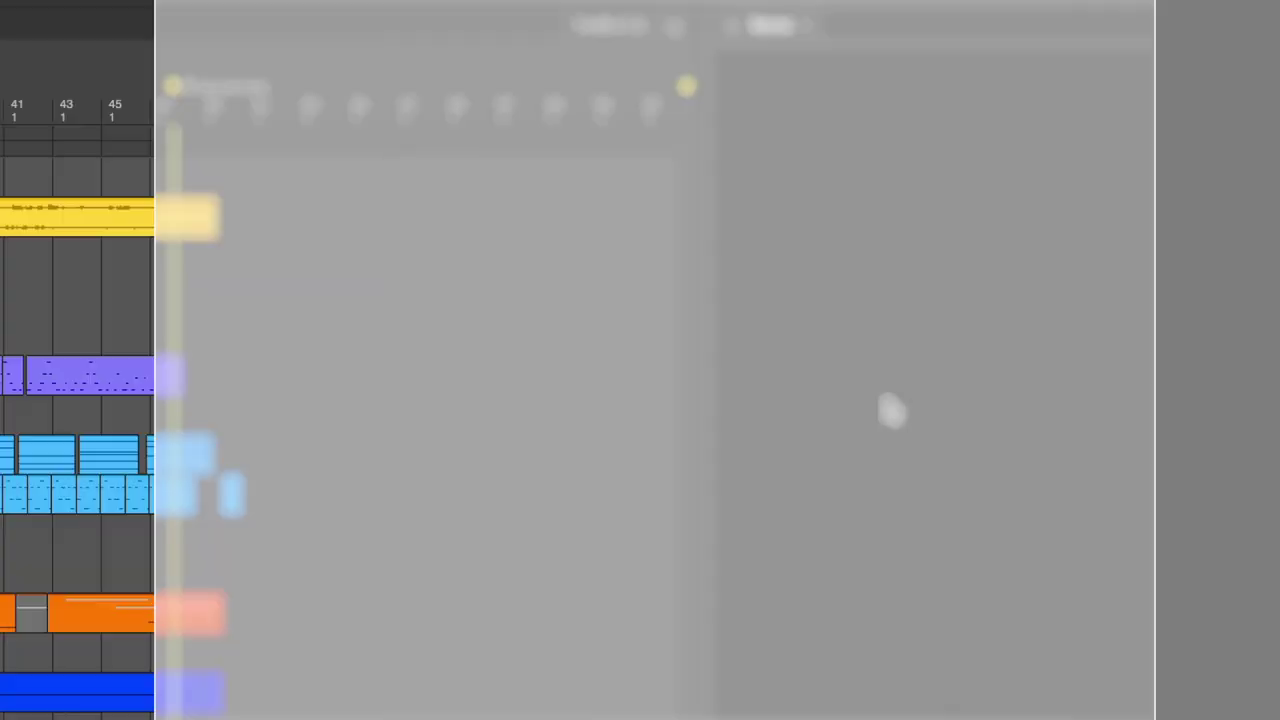
- Import the movie's audio into the 1m28 v1.5 cue from the Movie window's menu
{"action": "right_click", "coordinate": [891, 408]}
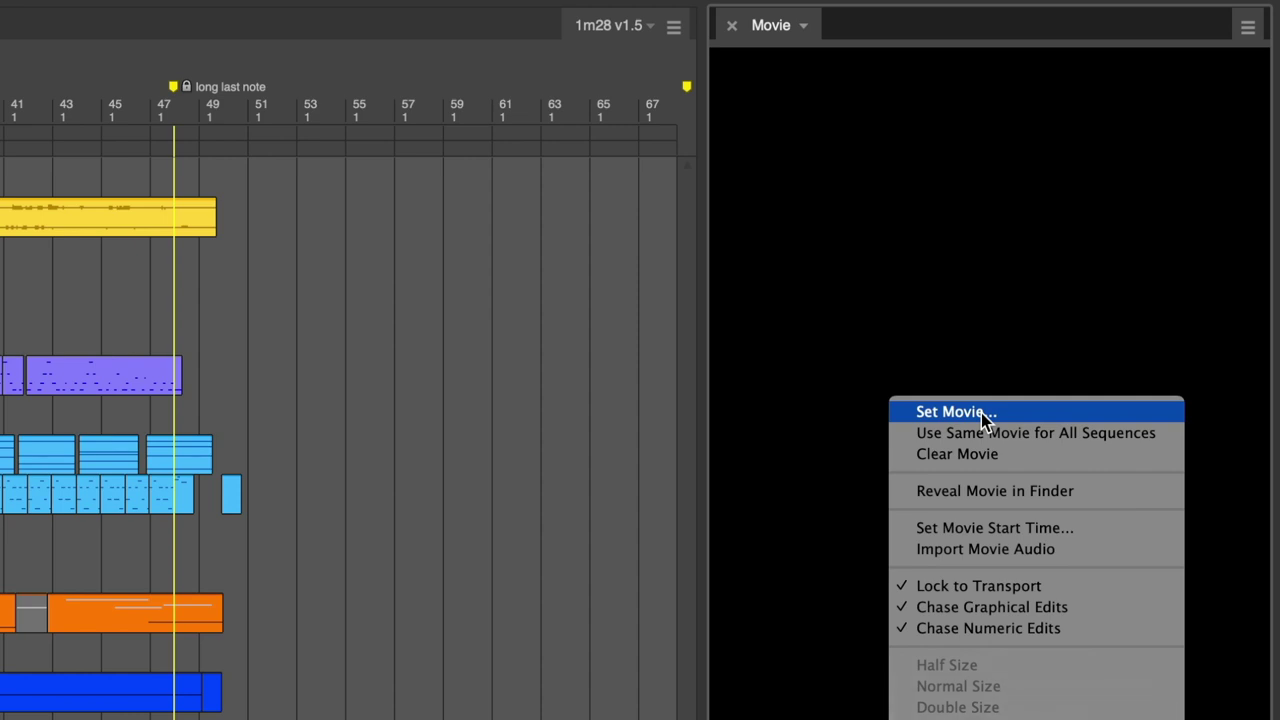
{"action": "left_click", "coordinate": [903, 346]}
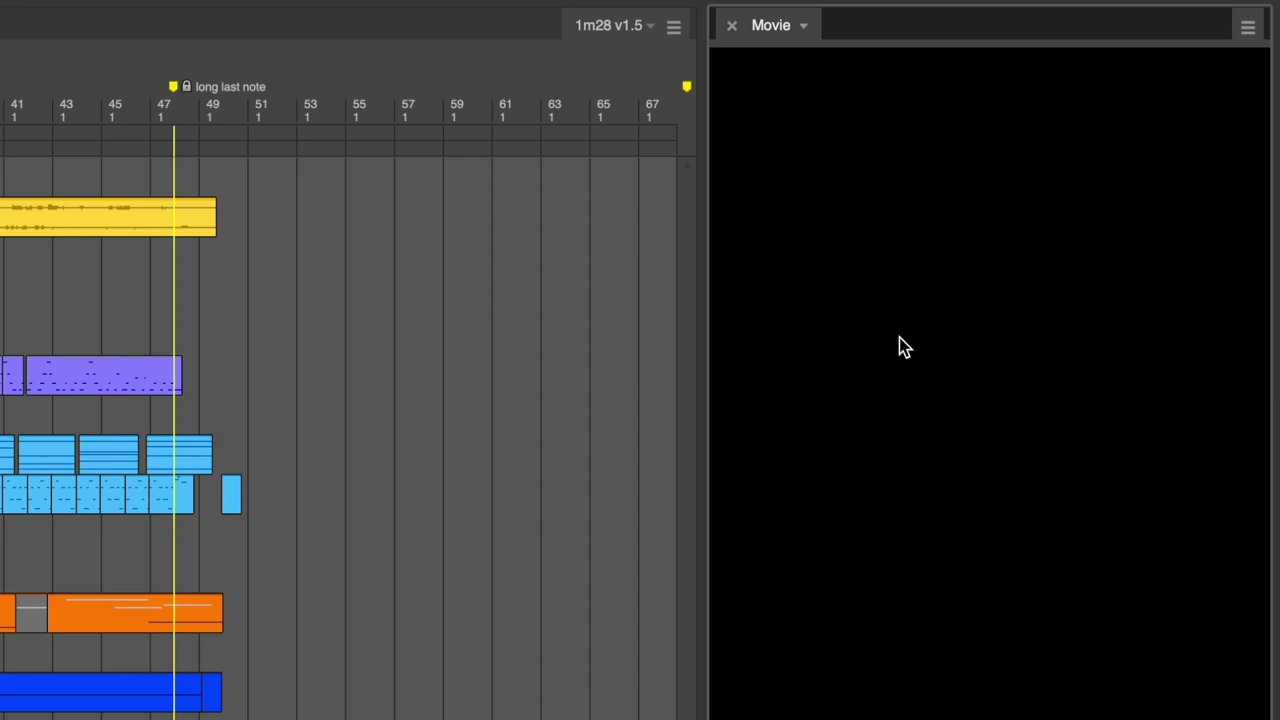
{"action": "right_click", "coordinate": [903, 346]}
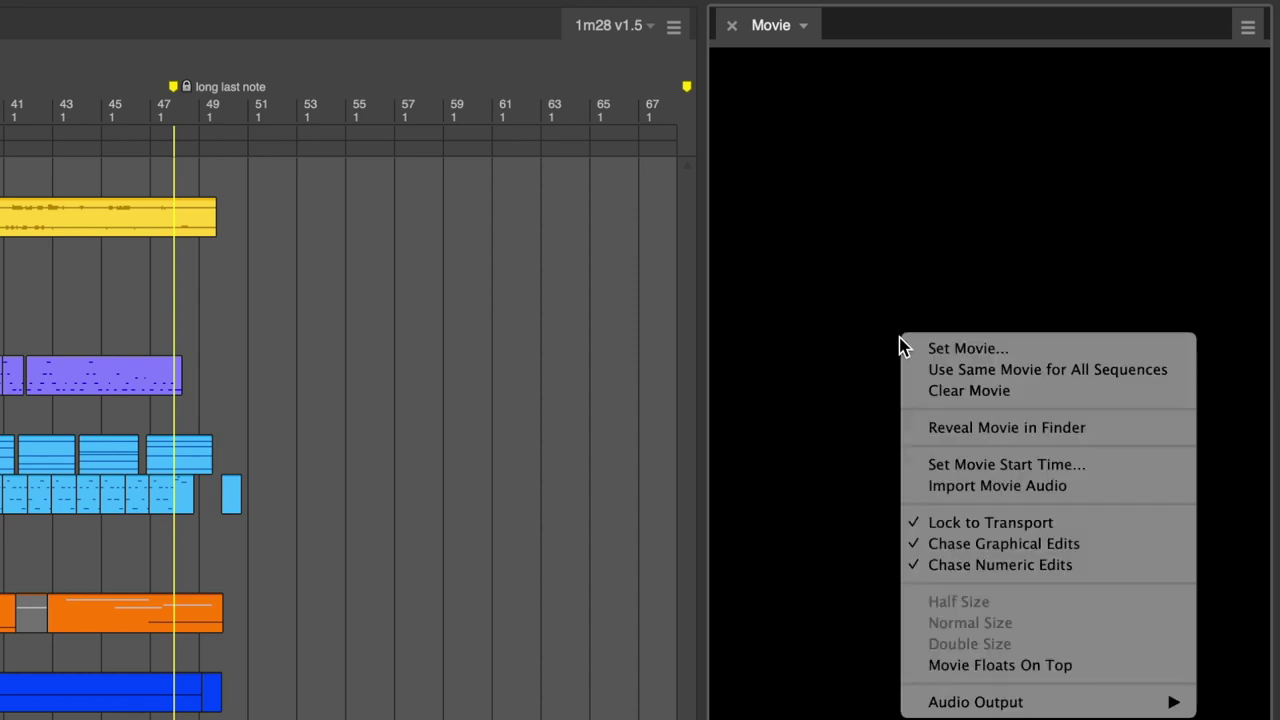
{"action": "left_click", "coordinate": [981, 489]}
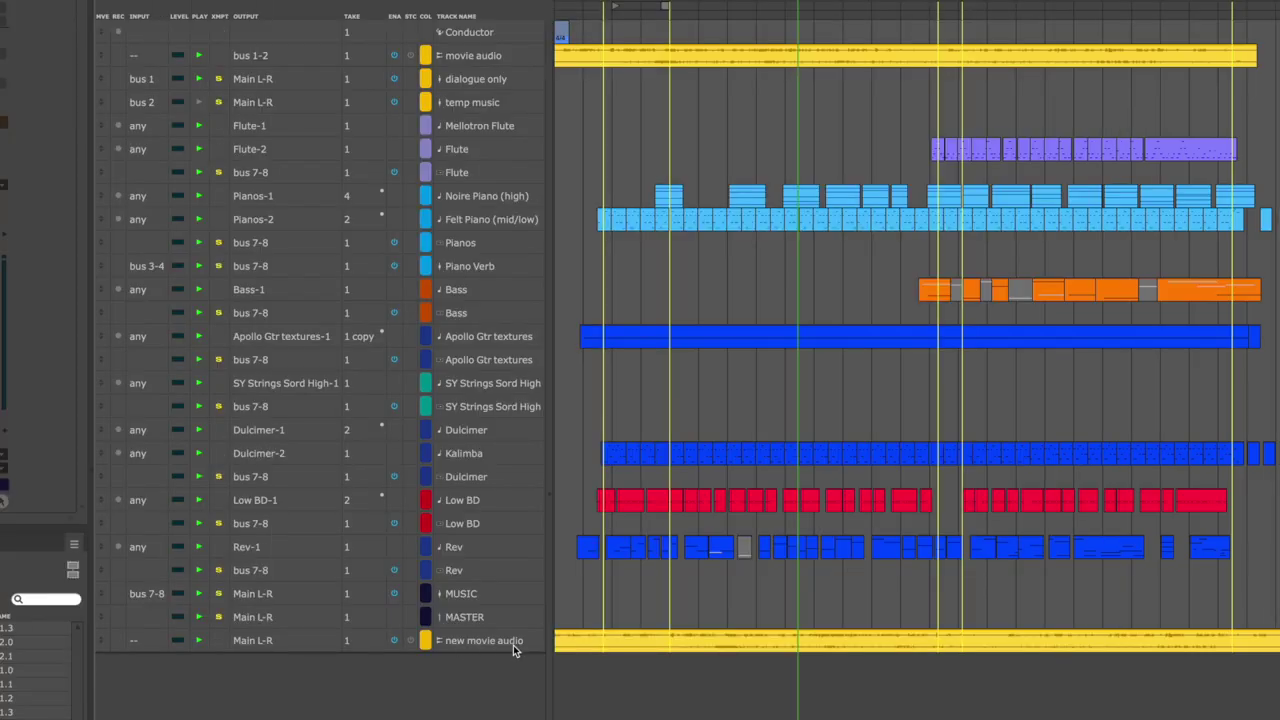
- Move new movie audio directly below movie audio and disable the old movie audio track
{"action": "left_click_drag", "start_coordinate": [513, 645], "coordinate": [146, 88]}
{"action": "left_click", "coordinate": [394, 56]}
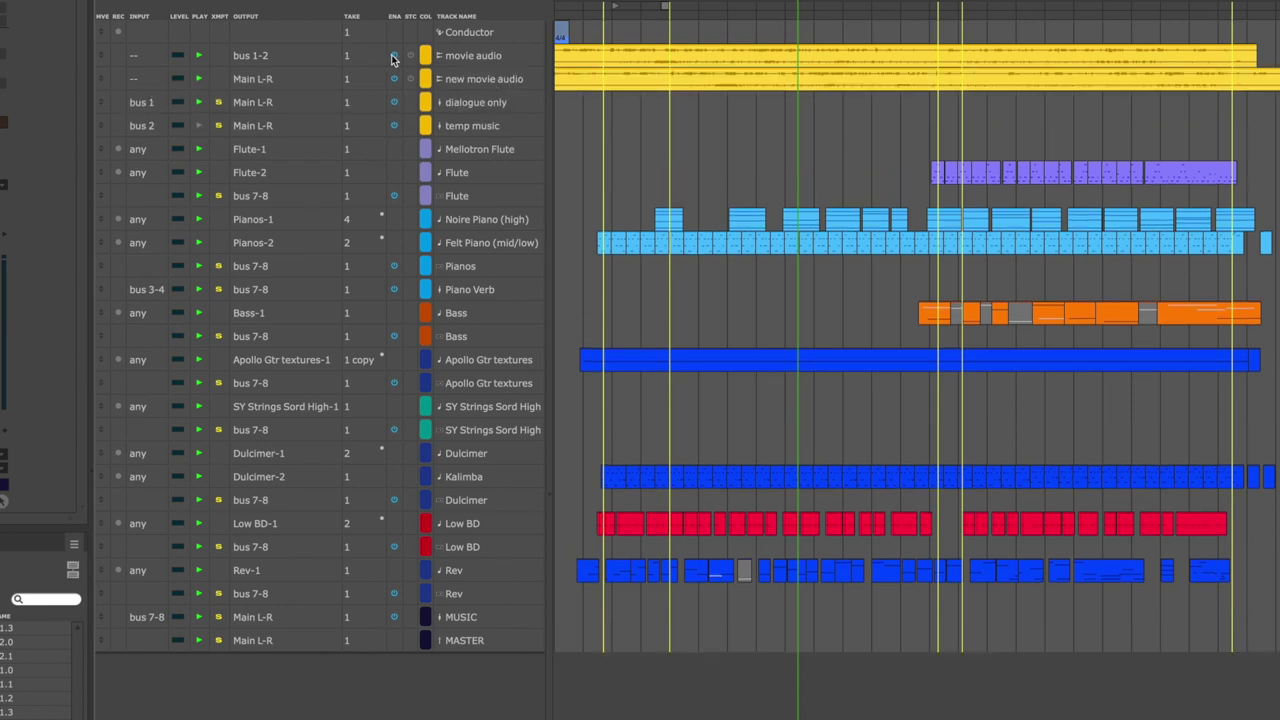
{"action": "left_click", "coordinate": [481, 79]}
- Route new movie audio's output to bus 1-2, then select the dialogue only and temp music tracks
{"action": "left_click", "coordinate": [268, 82]}
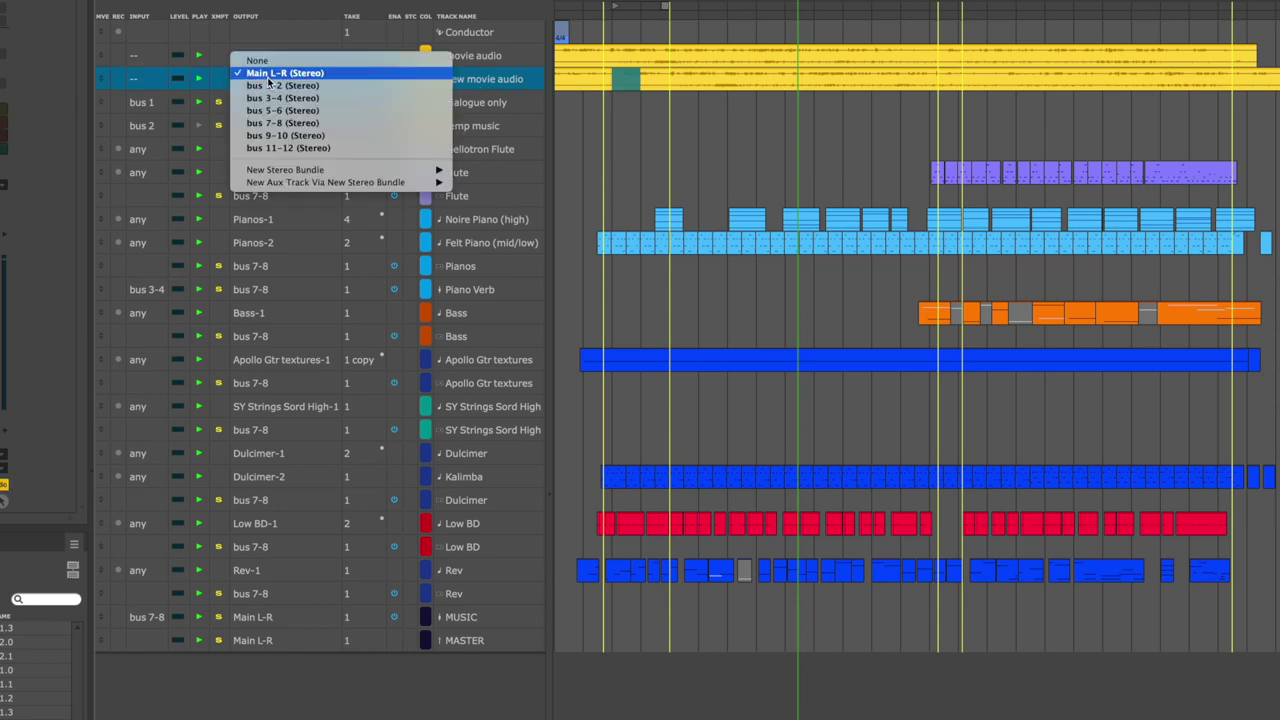
{"action": "left_click", "coordinate": [270, 86]}
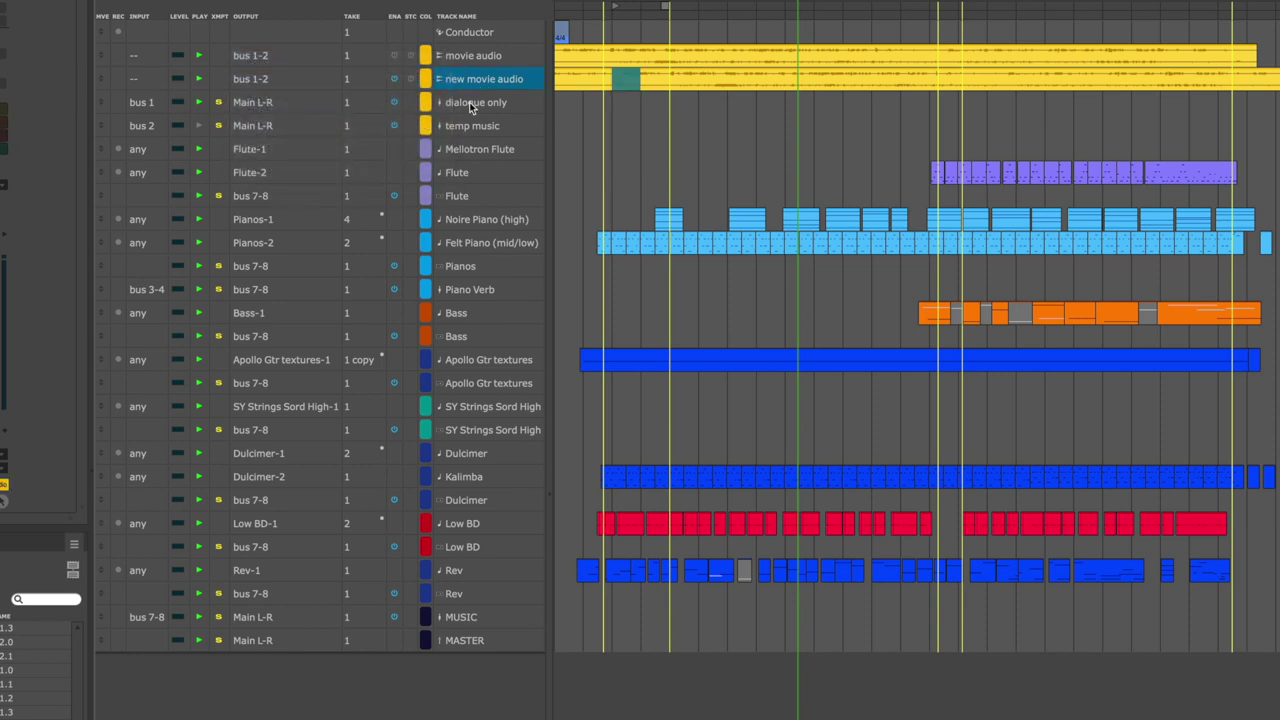
{"action": "left_click", "coordinate": [469, 102]}
{"action": "left_click", "coordinate": [467, 129]}
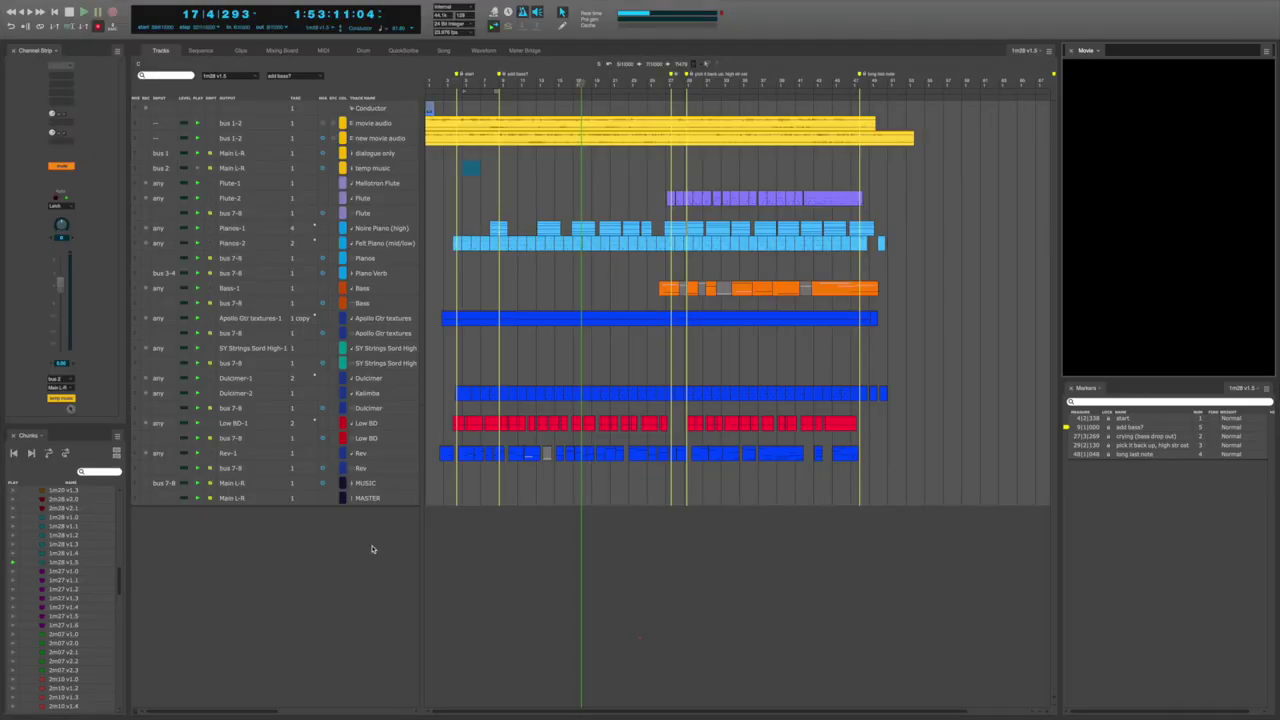